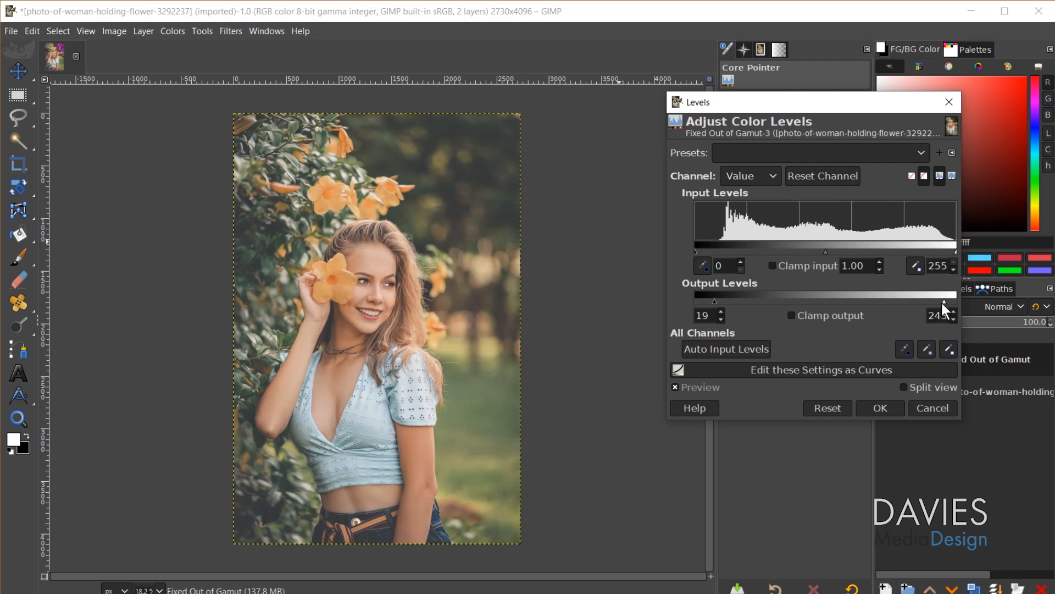
- Fine-tune the white output level for the Fixed Out of Gamut layer and apply the Levels adjustment
{"action": "left_click_drag", "start_coordinate": [938, 302], "coordinate": [942, 303]}
{"action": "left_click_drag", "start_coordinate": [955, 303], "coordinate": [949, 302]}
{"action": "left_click", "coordinate": [706, 385]}
{"action": "left_click", "coordinate": [891, 410]}
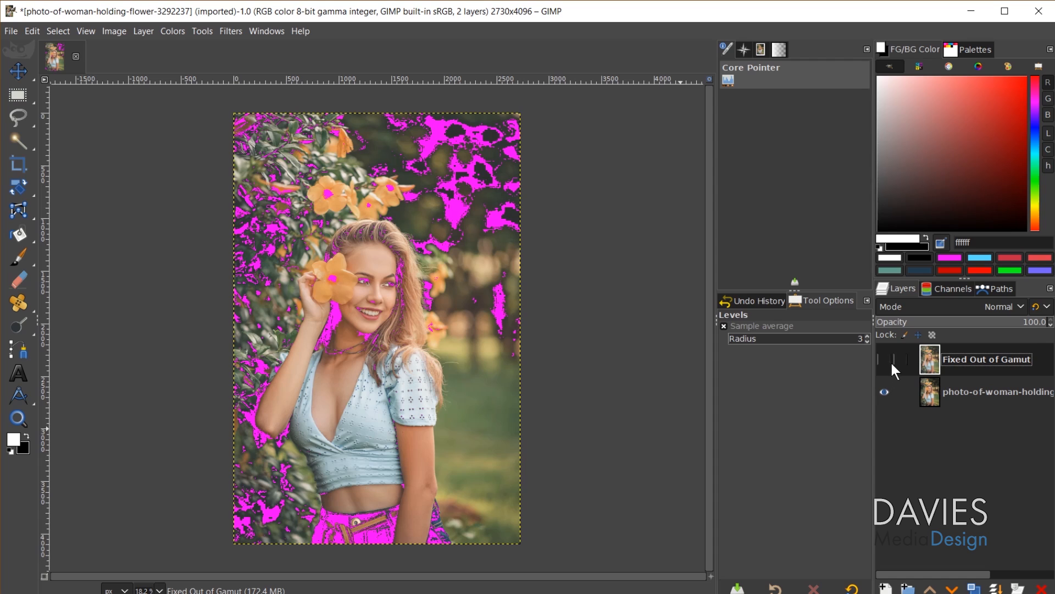
- Add a black (full transparency) layer mask to the Fixed Out of Gamut layer
{"action": "right_click", "coordinate": [928, 362]}
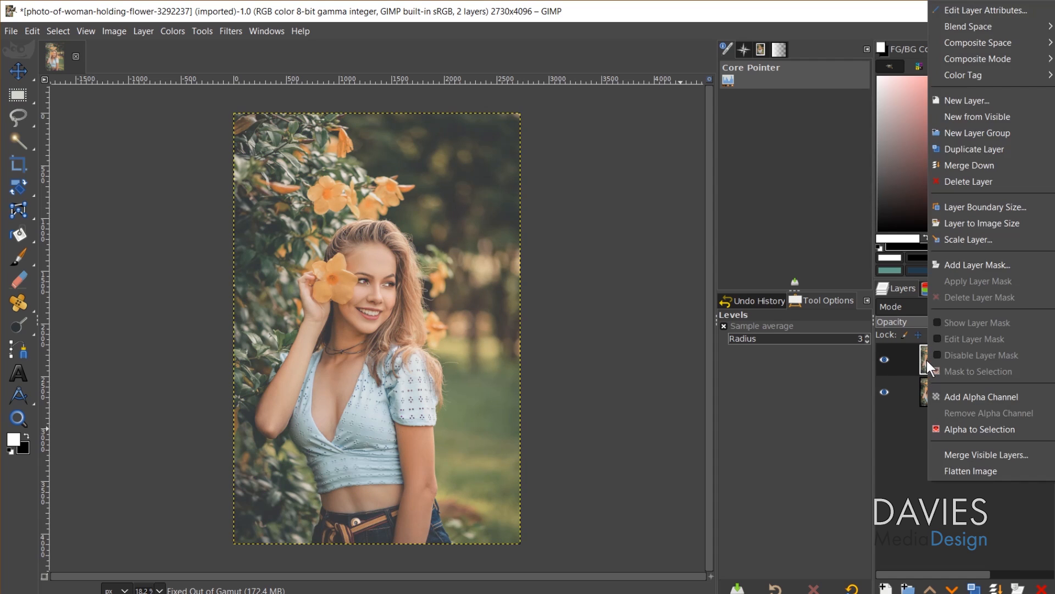
{"action": "left_click", "coordinate": [1001, 272]}
{"action": "left_click_drag", "start_coordinate": [962, 175], "coordinate": [789, 142]}
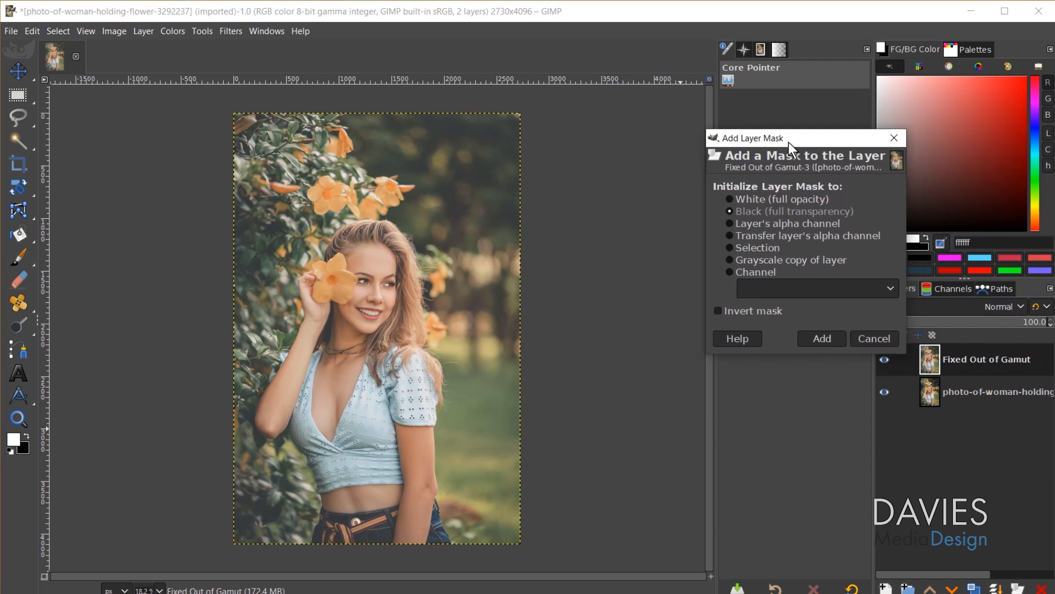
{"action": "left_click", "coordinate": [827, 338]}
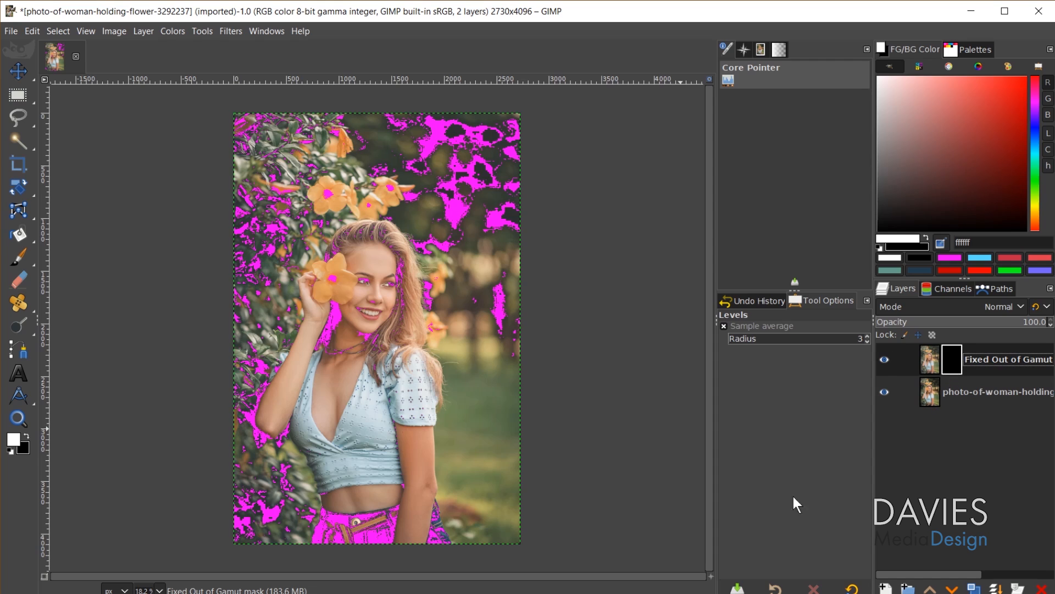
- With a white Paintbrush at size 194, paint the mask over the magenta areas in the upper background and upper foliage
{"action": "left_click", "coordinate": [23, 256]}
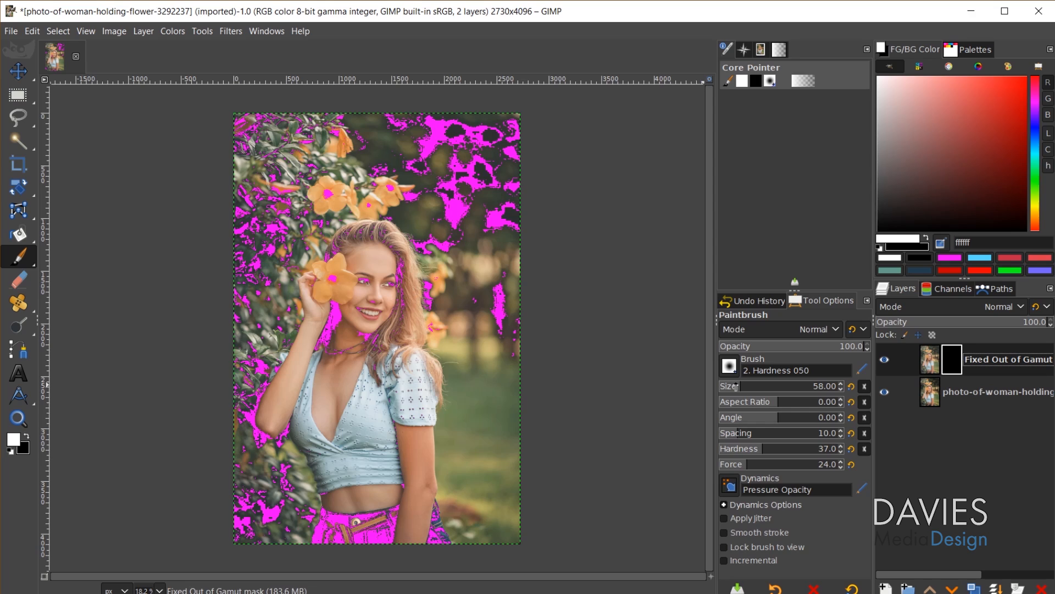
{"action": "left_click_drag", "start_coordinate": [736, 386], "coordinate": [744, 386]}
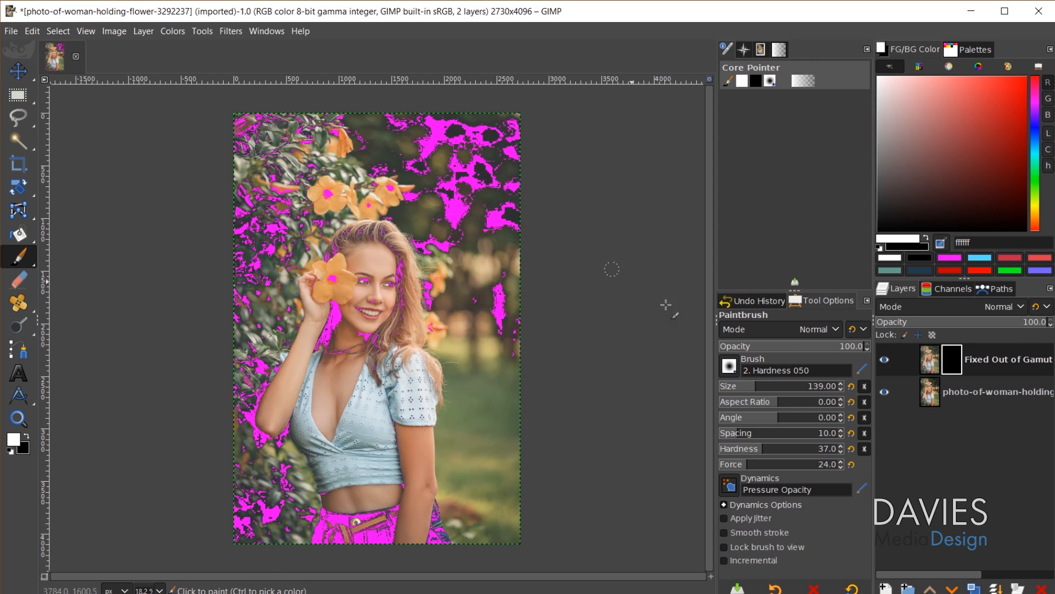
{"action": "left_click_drag", "start_coordinate": [757, 385], "coordinate": [765, 386]}
{"action": "mouse_move", "coordinate": [486, 218]}
{"action": "left_mouse_down"}
{"action": "mouse_move", "coordinate": [486, 207]}
{"action": "mouse_move", "coordinate": [489, 227]}
{"action": "mouse_move", "coordinate": [506, 215]}
{"action": "left_mouse_up"}
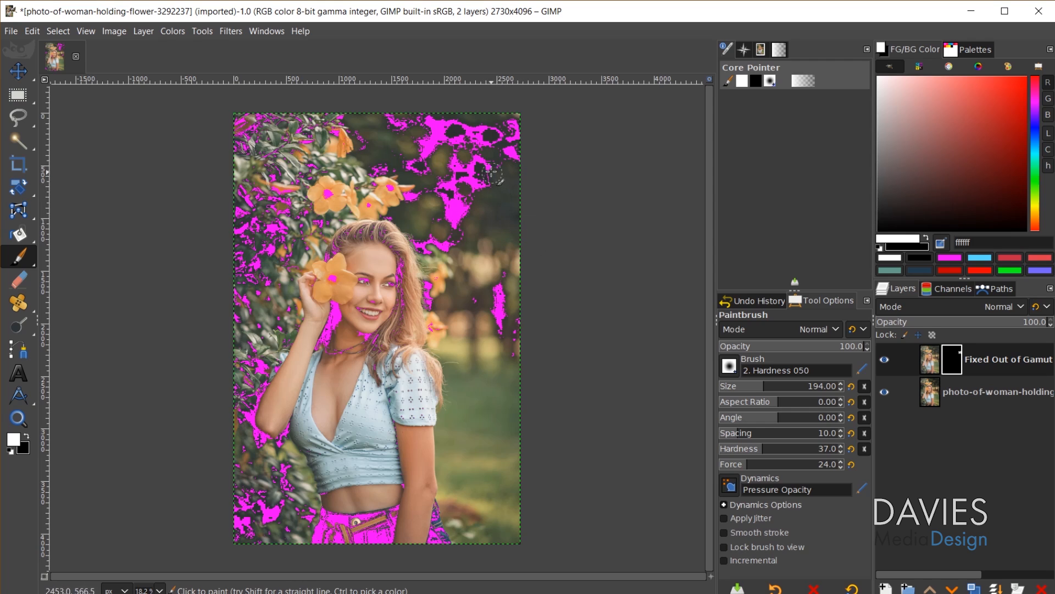
{"action": "mouse_move", "coordinate": [491, 171]}
{"action": "left_mouse_down"}
{"action": "mouse_move", "coordinate": [458, 227]}
{"action": "mouse_move", "coordinate": [453, 211]}
{"action": "mouse_move", "coordinate": [439, 220]}
{"action": "mouse_move", "coordinate": [481, 128]}
{"action": "mouse_move", "coordinate": [517, 144]}
{"action": "mouse_move", "coordinate": [520, 133]}
{"action": "mouse_move", "coordinate": [449, 143]}
{"action": "mouse_move", "coordinate": [422, 169]}
{"action": "mouse_move", "coordinate": [416, 140]}
{"action": "mouse_move", "coordinate": [390, 115]}
{"action": "mouse_move", "coordinate": [411, 160]}
{"action": "mouse_move", "coordinate": [346, 201]}
{"action": "mouse_move", "coordinate": [329, 196]}
{"action": "mouse_move", "coordinate": [358, 165]}
{"action": "mouse_move", "coordinate": [351, 132]}
{"action": "mouse_move", "coordinate": [295, 121]}
{"action": "mouse_move", "coordinate": [326, 113]}
{"action": "mouse_move", "coordinate": [289, 144]}
{"action": "mouse_move", "coordinate": [244, 151]}
{"action": "mouse_move", "coordinate": [249, 110]}
{"action": "mouse_move", "coordinate": [278, 117]}
{"action": "mouse_move", "coordinate": [250, 144]}
{"action": "mouse_move", "coordinate": [268, 161]}
{"action": "mouse_move", "coordinate": [297, 155]}
{"action": "mouse_move", "coordinate": [303, 180]}
{"action": "mouse_move", "coordinate": [256, 201]}
{"action": "mouse_move", "coordinate": [296, 196]}
{"action": "mouse_move", "coordinate": [241, 187]}
{"action": "mouse_move", "coordinate": [237, 228]}
{"action": "mouse_move", "coordinate": [281, 221]}
{"action": "mouse_move", "coordinate": [306, 196]}
{"action": "left_mouse_up"}
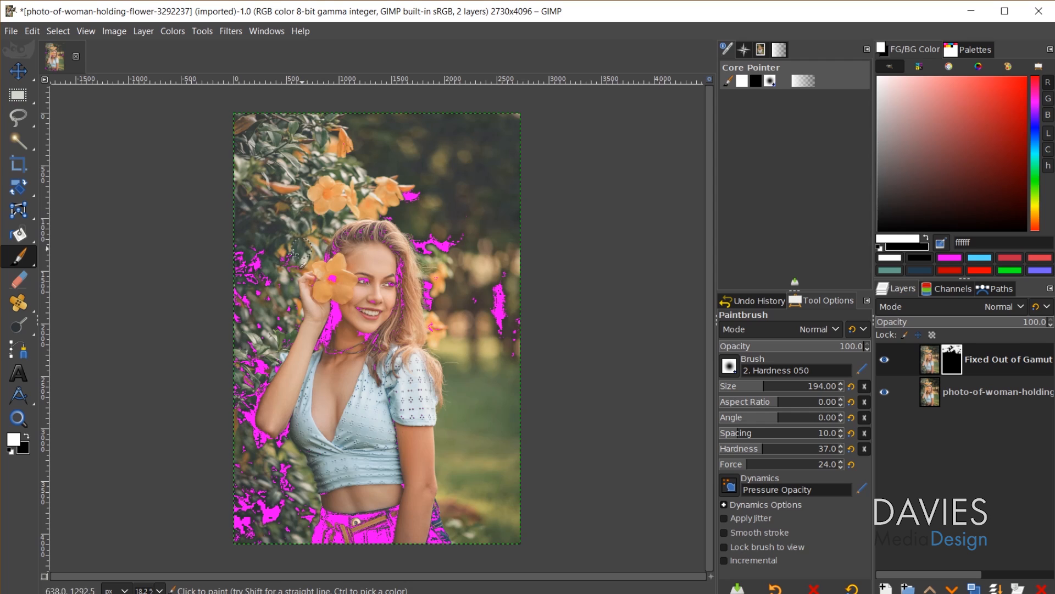
- Paint the mask white over the magenta areas in the lower foliage, the jeans and the background beside the woman
{"action": "scroll", "coordinate": [248, 311], "scroll_direction": "up", "scroll_amount": 1, "text": "ctrl"}
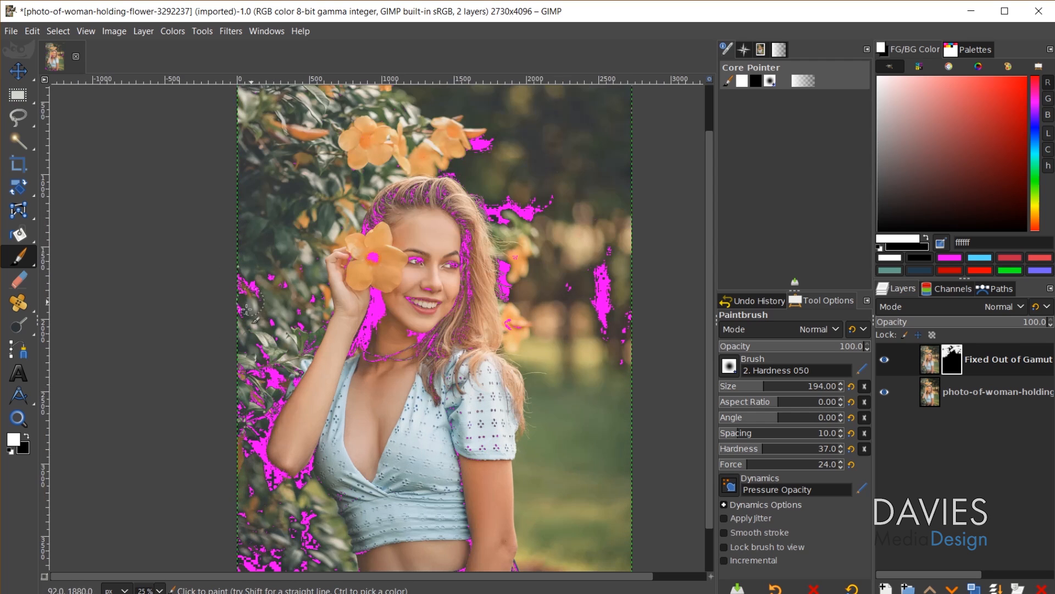
{"action": "mouse_move", "coordinate": [277, 325]}
{"action": "left_mouse_down"}
{"action": "mouse_move", "coordinate": [263, 370]}
{"action": "mouse_move", "coordinate": [287, 379]}
{"action": "mouse_move", "coordinate": [269, 430]}
{"action": "mouse_move", "coordinate": [247, 429]}
{"action": "mouse_move", "coordinate": [277, 490]}
{"action": "mouse_move", "coordinate": [308, 474]}
{"action": "mouse_move", "coordinate": [316, 447]}
{"action": "mouse_move", "coordinate": [340, 501]}
{"action": "mouse_move", "coordinate": [283, 479]}
{"action": "mouse_move", "coordinate": [252, 485]}
{"action": "mouse_move", "coordinate": [269, 480]}
{"action": "mouse_move", "coordinate": [256, 461]}
{"action": "mouse_move", "coordinate": [240, 477]}
{"action": "mouse_move", "coordinate": [234, 569]}
{"action": "mouse_move", "coordinate": [256, 566]}
{"action": "mouse_move", "coordinate": [299, 524]}
{"action": "mouse_move", "coordinate": [261, 501]}
{"action": "mouse_move", "coordinate": [306, 487]}
{"action": "mouse_move", "coordinate": [340, 553]}
{"action": "mouse_move", "coordinate": [391, 576]}
{"action": "mouse_move", "coordinate": [411, 560]}
{"action": "mouse_move", "coordinate": [445, 566]}
{"action": "left_mouse_up"}
{"action": "scroll", "coordinate": [268, 481], "scroll_direction": "down", "scroll_amount": 2}
{"action": "mouse_move", "coordinate": [354, 505]}
{"action": "left_mouse_down"}
{"action": "mouse_move", "coordinate": [451, 549]}
{"action": "mouse_move", "coordinate": [467, 495]}
{"action": "mouse_move", "coordinate": [528, 555]}
{"action": "mouse_move", "coordinate": [596, 284]}
{"action": "mouse_move", "coordinate": [569, 236]}
{"action": "left_mouse_up"}
- Paint the mask over the magenta areas around the flowers, hair and neck, and reduce the brush size to 31
{"action": "scroll", "coordinate": [568, 236], "scroll_direction": "up", "scroll_amount": 3}
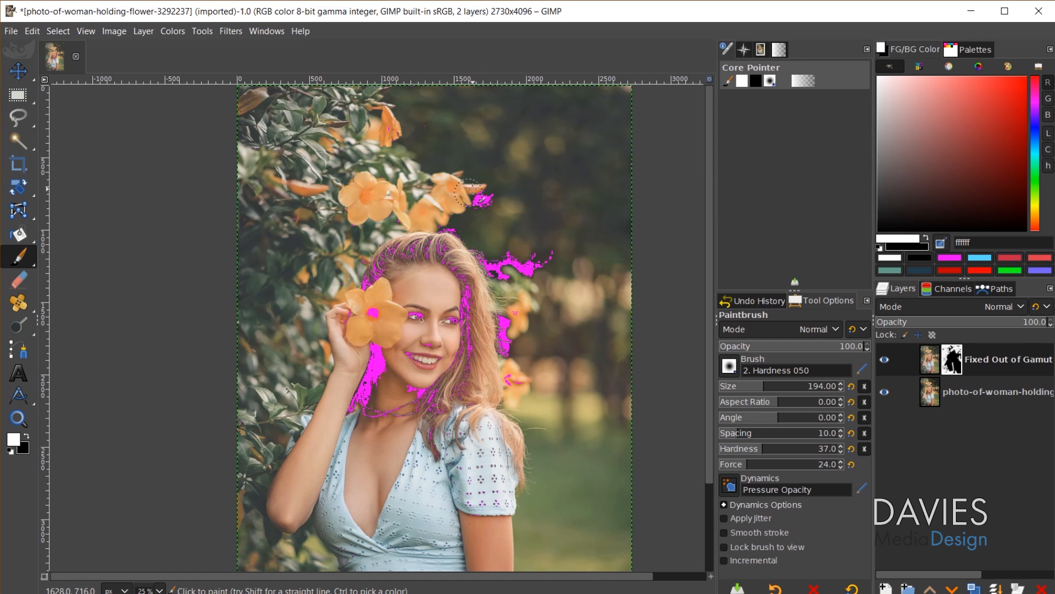
{"action": "mouse_move", "coordinate": [478, 199]}
{"action": "left_mouse_down"}
{"action": "mouse_move", "coordinate": [447, 230]}
{"action": "mouse_move", "coordinate": [545, 272]}
{"action": "mouse_move", "coordinate": [429, 442]}
{"action": "mouse_move", "coordinate": [467, 295]}
{"action": "mouse_move", "coordinate": [461, 272]}
{"action": "mouse_move", "coordinate": [367, 285]}
{"action": "mouse_move", "coordinate": [461, 275]}
{"action": "mouse_move", "coordinate": [373, 409]}
{"action": "left_mouse_up"}
{"action": "scroll", "coordinate": [434, 336], "scroll_direction": "up", "scroll_amount": 2}
{"action": "mouse_move", "coordinate": [412, 299]}
{"action": "left_mouse_down"}
{"action": "mouse_move", "coordinate": [419, 368]}
{"action": "mouse_move", "coordinate": [434, 364]}
{"action": "mouse_move", "coordinate": [420, 354]}
{"action": "mouse_move", "coordinate": [392, 374]}
{"action": "mouse_move", "coordinate": [414, 379]}
{"action": "left_mouse_up"}
{"action": "key", "text": "bracketleft"}
{"action": "key", "text": "bracketleft"}
{"action": "key", "text": "bracketleft"}
{"action": "key", "text": "bracketleft"}
{"action": "key", "text": "bracketleft"}
{"action": "key", "text": "bracketleft"}
{"action": "key", "text": "bracketleft"}
{"action": "key", "text": "bracketleft"}
{"action": "key", "text": "bracketleft"}
{"action": "key", "text": "bracketleft"}
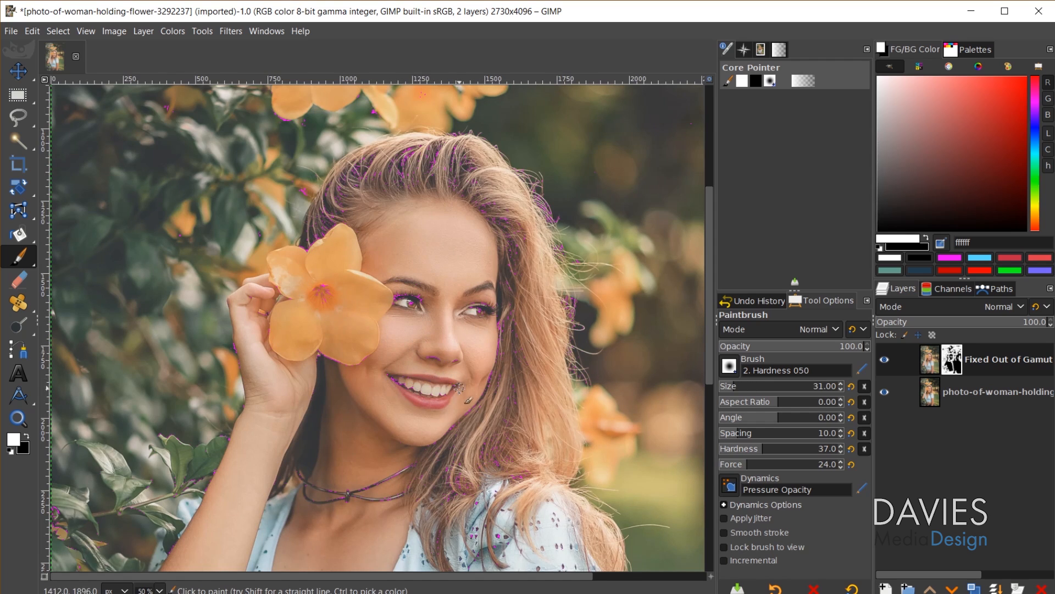
- Compare the whole image with the Fixed Out of Gamut layer hidden and shown
{"action": "key", "text": "ctrl+shift+j"}
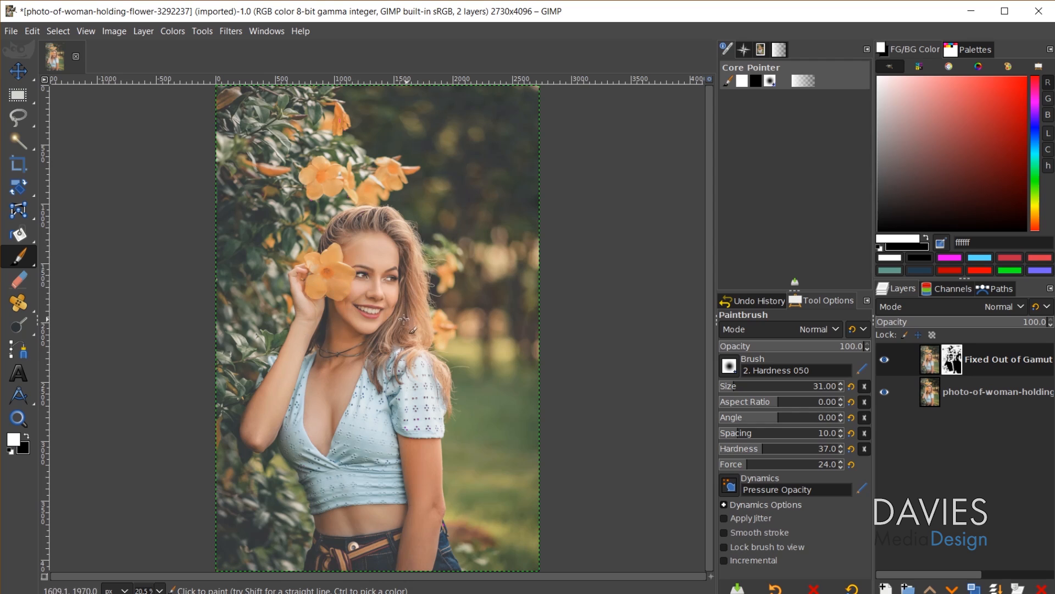
{"action": "left_click", "coordinate": [884, 359]}
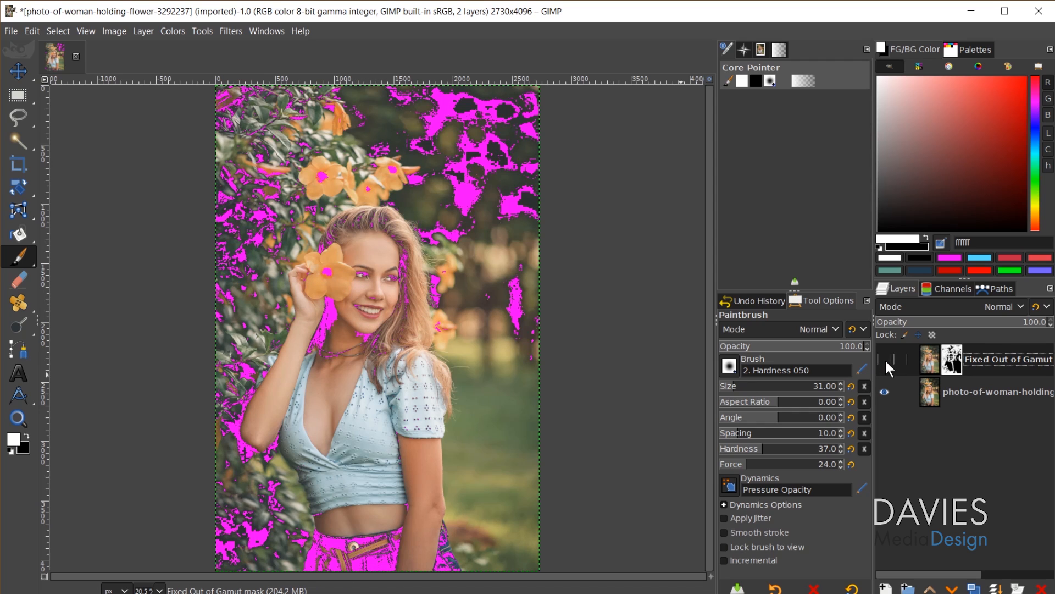
{"action": "left_click", "coordinate": [885, 360]}
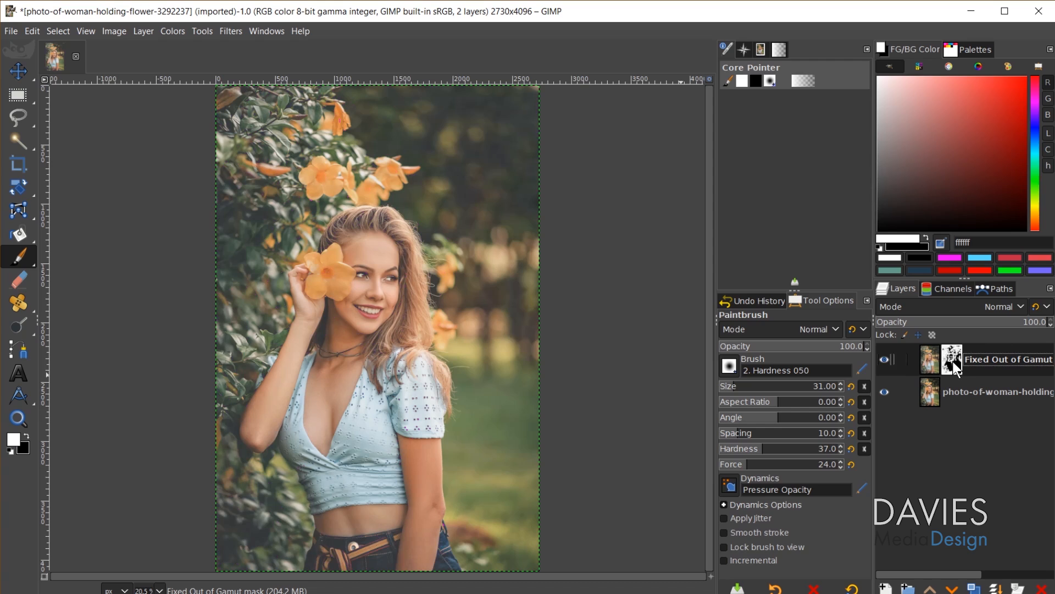
- Make the image of the Fixed Out of Gamut layer active instead of its mask
{"action": "left_click", "coordinate": [930, 357]}
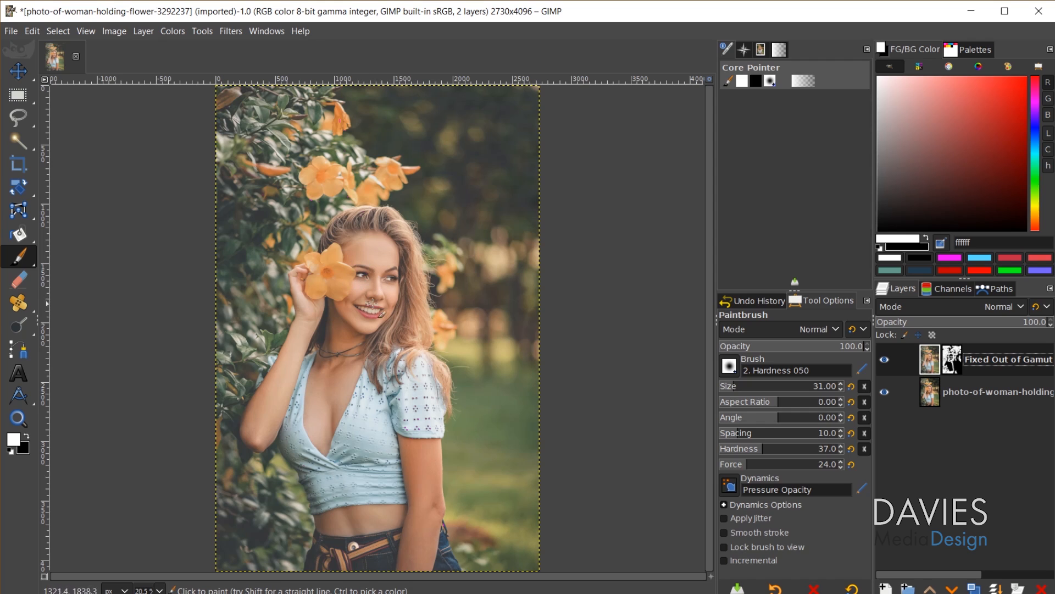
{"action": "left_click", "coordinate": [179, 32]}
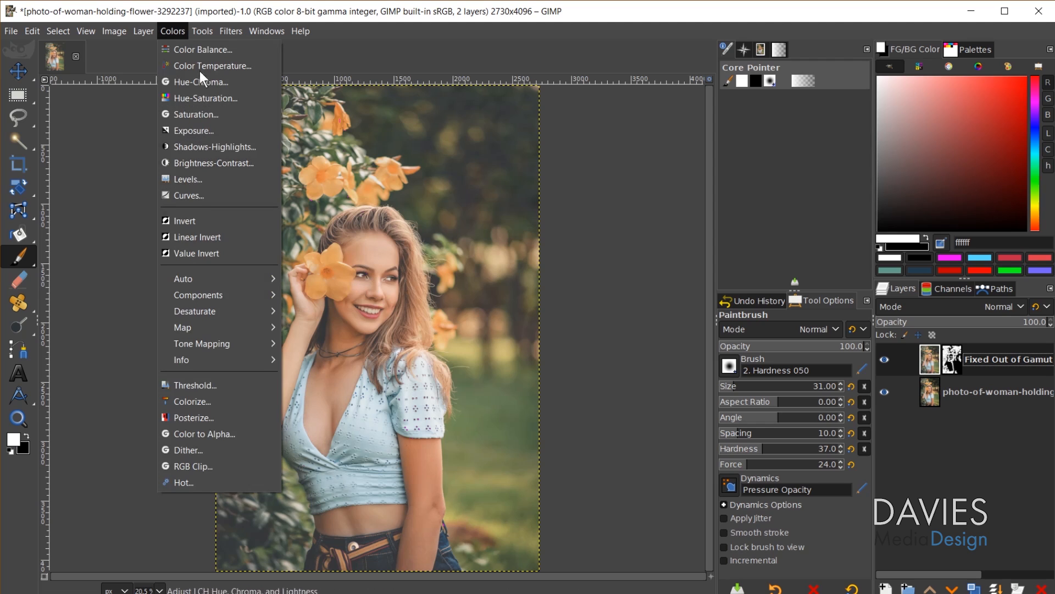
{"action": "left_click", "coordinate": [172, 30]}
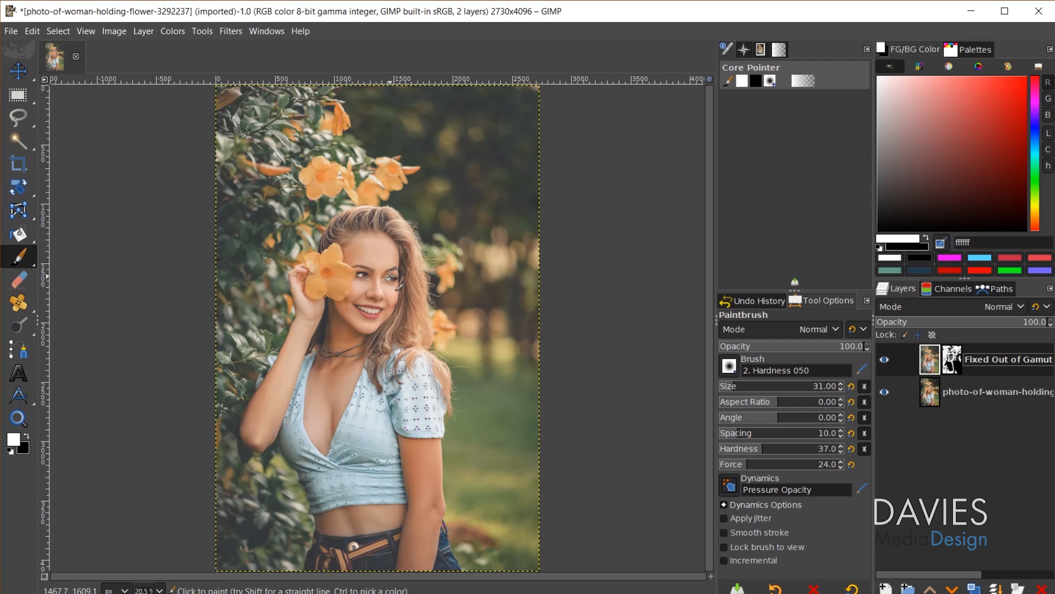
- Turn off color proofing for the image view
{"action": "left_click", "coordinate": [86, 31]}
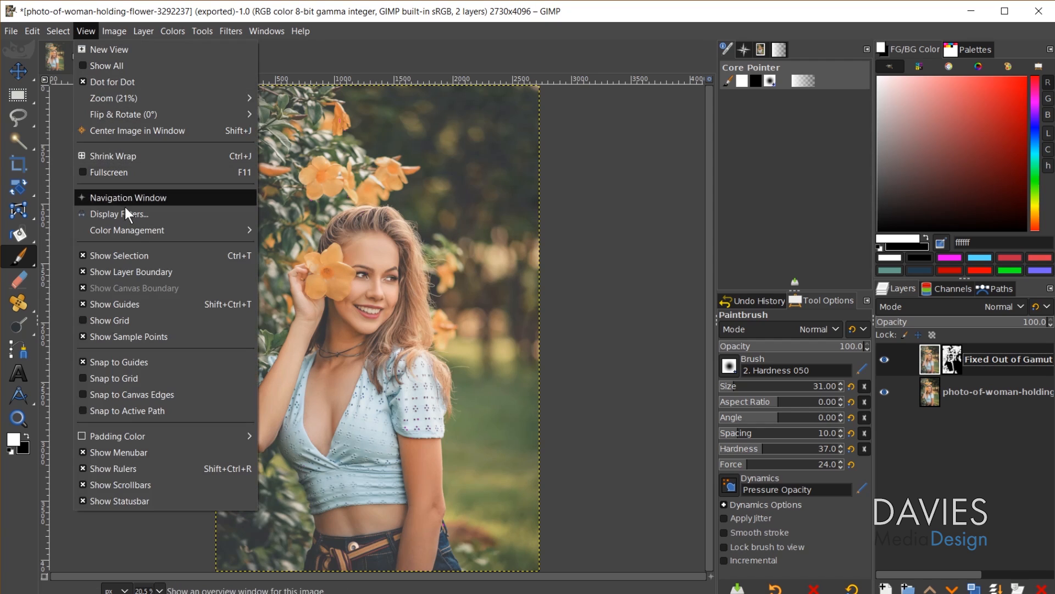
{"action": "mouse_move", "coordinate": [133, 229]}
{"action": "left_click", "coordinate": [286, 246]}
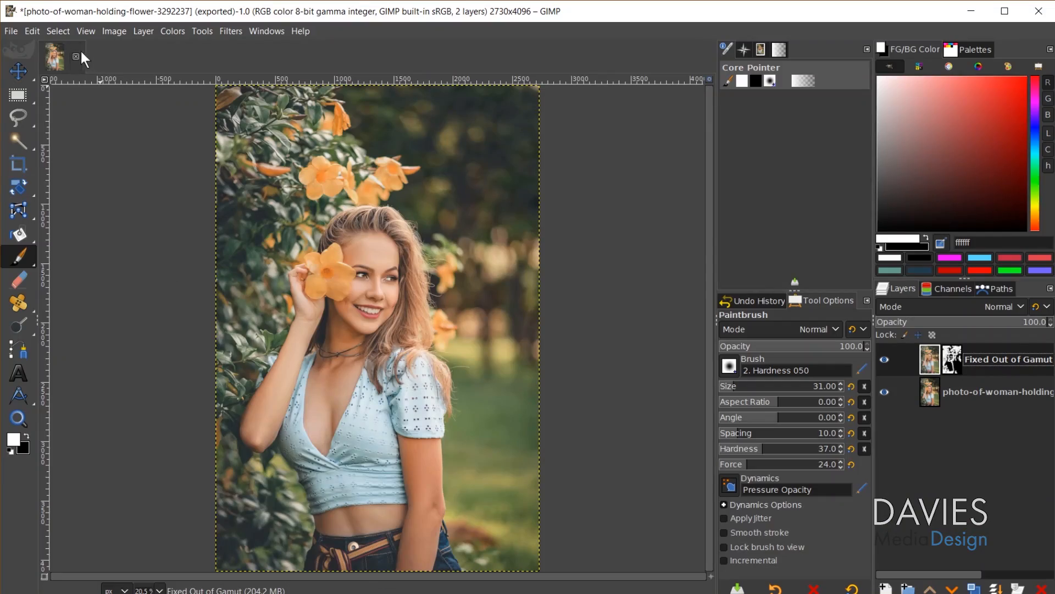
- Export the image as photo-of-woman-holding-flower-3292237.jpg to the GIMP Photos folder
{"action": "left_click", "coordinate": [10, 31]}
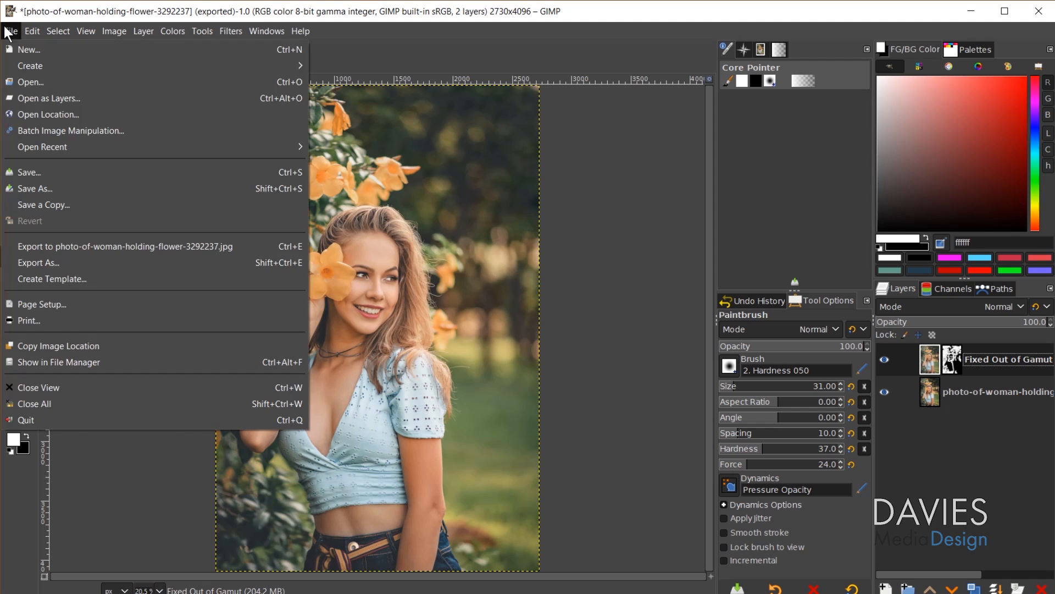
{"action": "left_click", "coordinate": [53, 263]}
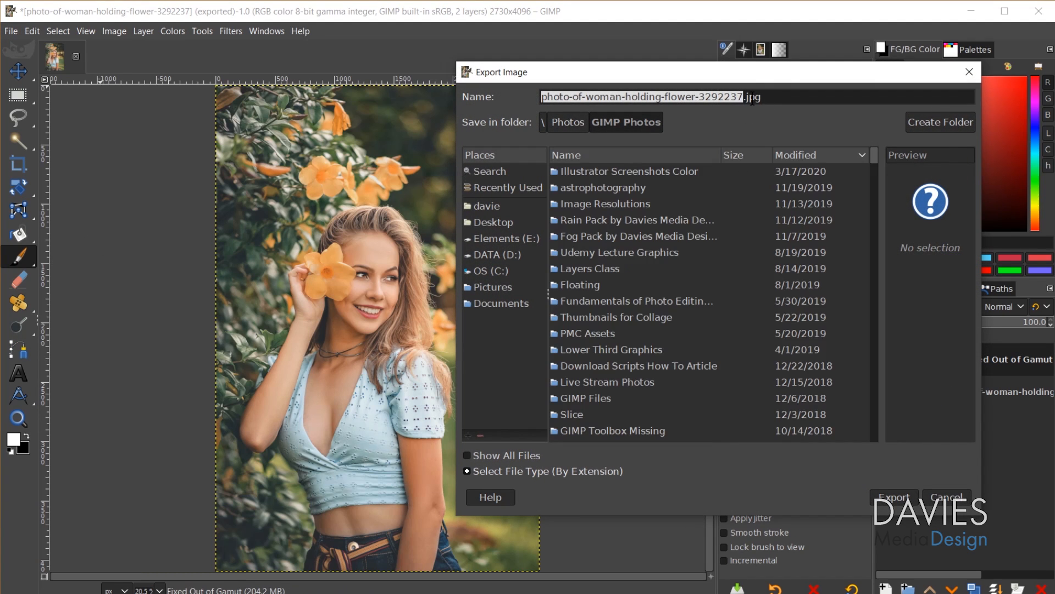
{"action": "left_click", "coordinate": [896, 497]}
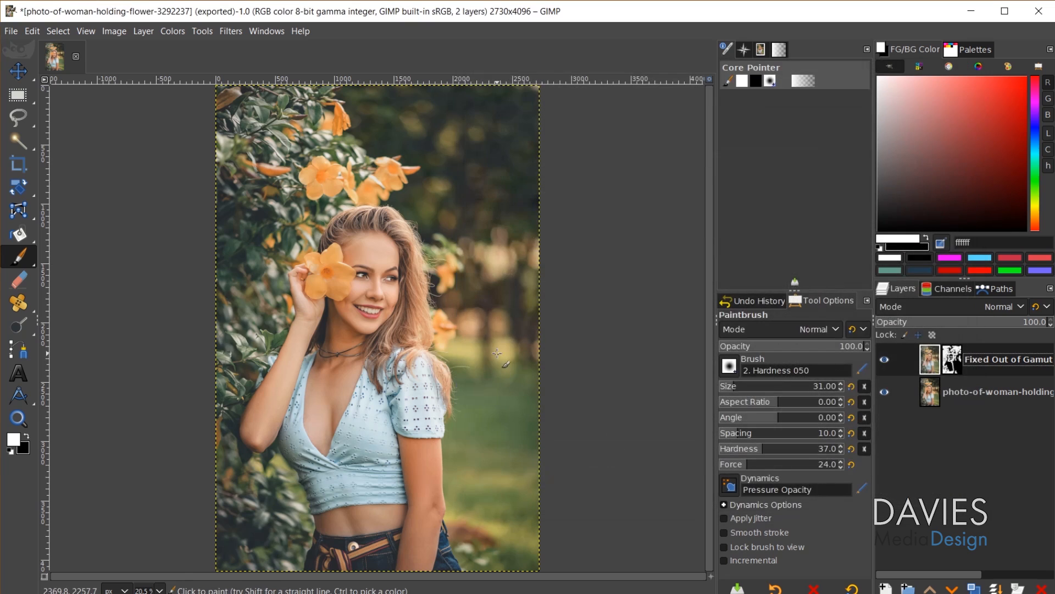